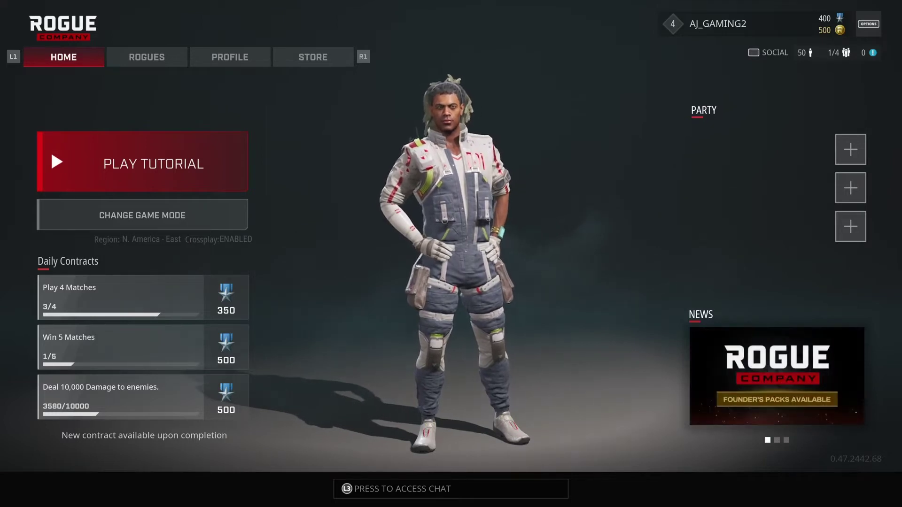
Step: Open the Options menu from the Rogue Company home screen
{"action": "key", "text": "Return"}
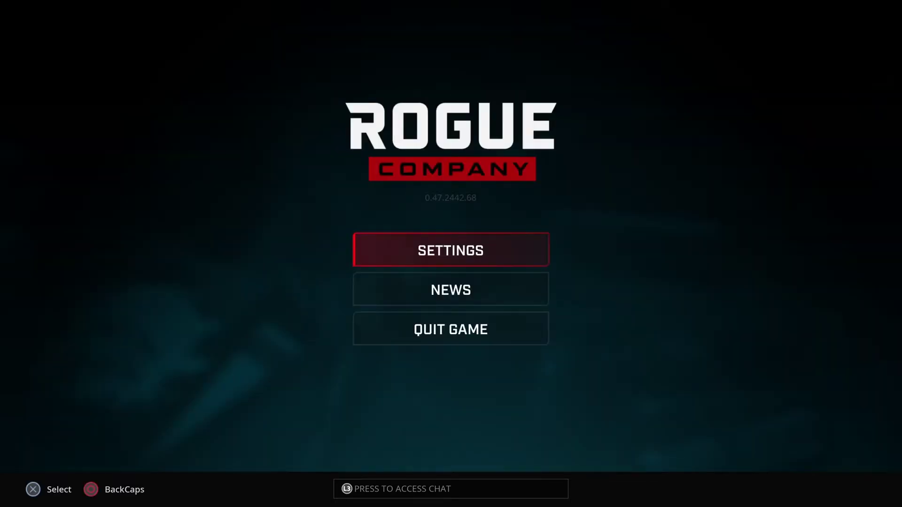
Step: Open Settings and switch Motion Blur Enabled to OFF on the Display tab
{"action": "key", "text": "Return"}
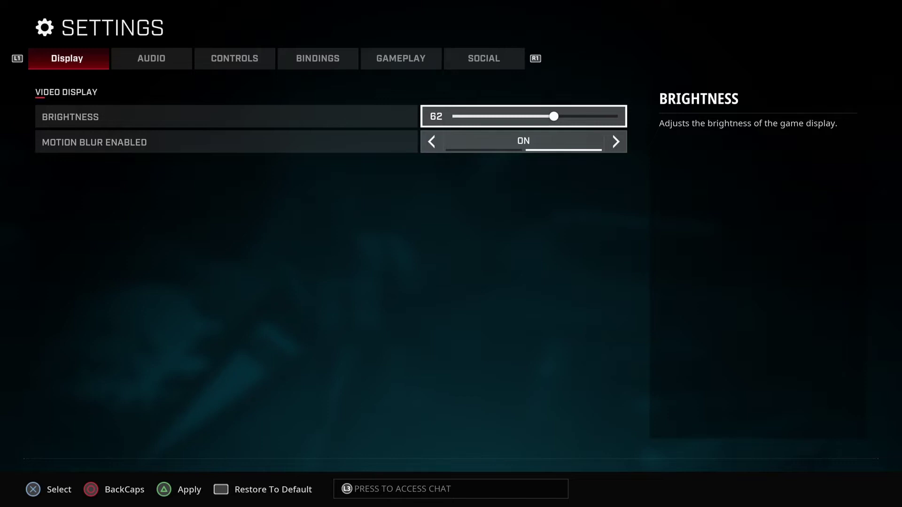
{"action": "key", "text": "Down"}
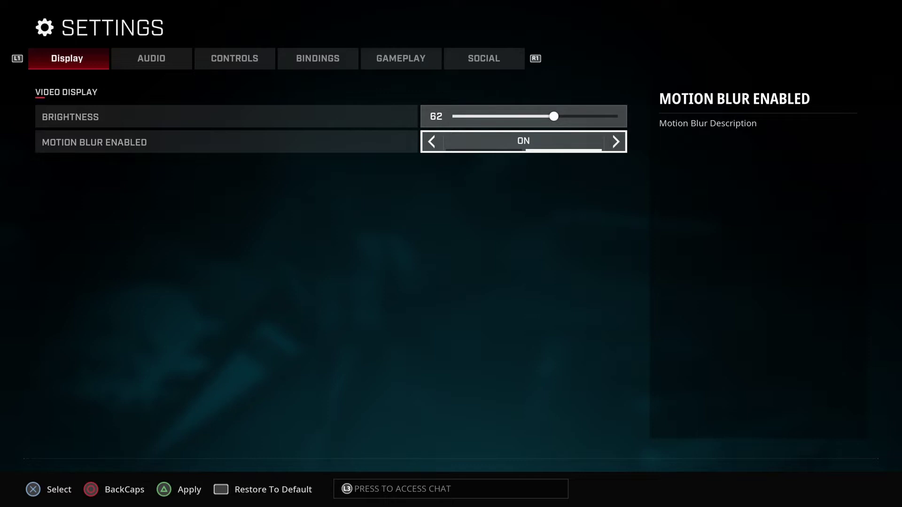
{"action": "key", "text": "Left"}
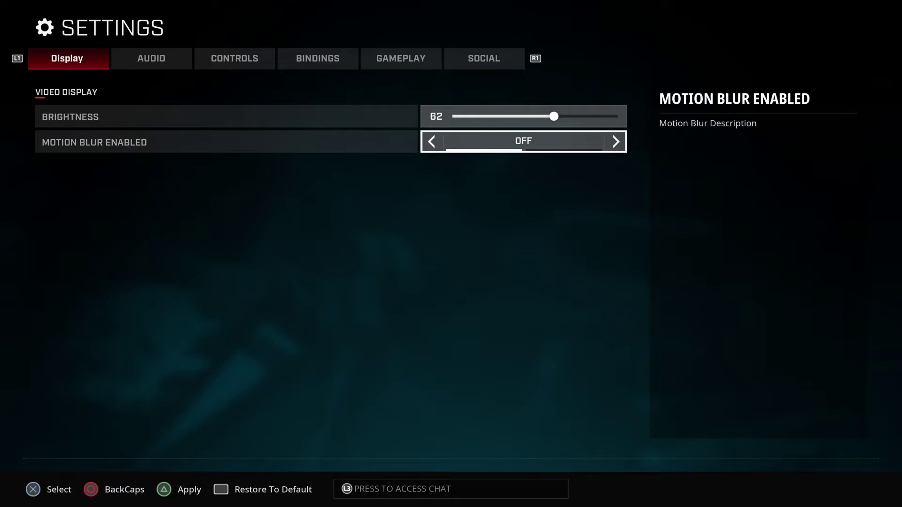
{"action": "key", "text": "e"}
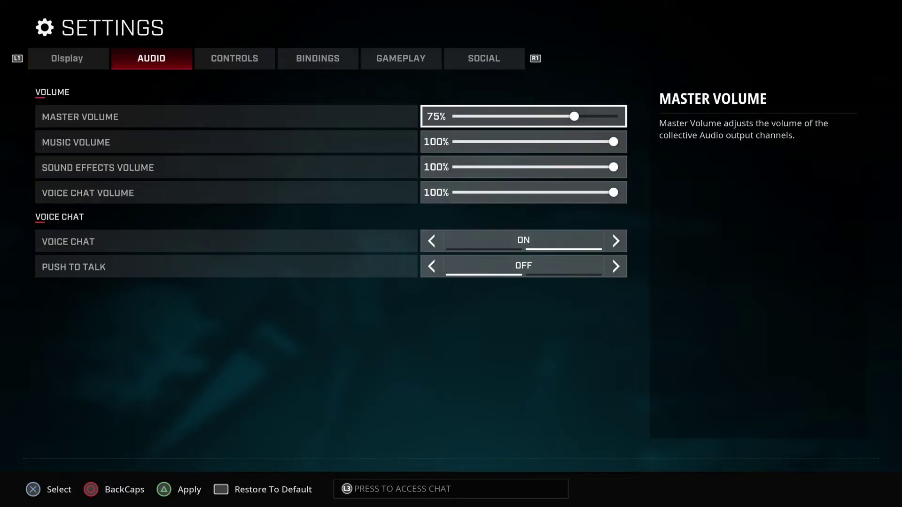
Step: Lower Music Volume to 0% in the Audio settings
{"action": "left_click", "coordinate": [225, 142]}
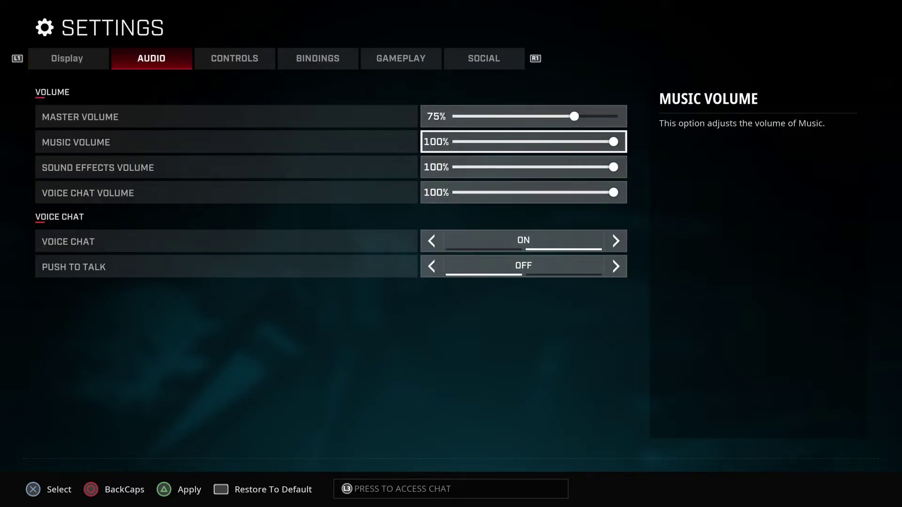
{"action": "key", "text": "Left"}
{"action": "key", "text": "Left"}
{"action": "key", "text": "Left"}
{"action": "key", "text": "Left"}
{"action": "key", "text": "Left"}
{"action": "key", "text": "Left"}
{"action": "key", "text": "Left"}
{"action": "key", "text": "Left"}
{"action": "key", "text": "Left"}
{"action": "key", "text": "Left"}
{"action": "key", "text": "Left"}
{"action": "key", "text": "Left"}
{"action": "key", "text": "Left"}
{"action": "key", "text": "Left"}
{"action": "key", "text": "Left"}
{"action": "key", "text": "Left"}
{"action": "key", "text": "Left"}
{"action": "key", "text": "Left"}
{"action": "key", "text": "Left"}
{"action": "key", "text": "Left"}
{"action": "key", "text": "Left"}
{"action": "key", "text": "Left"}
{"action": "key", "text": "Left"}
{"action": "key", "text": "Left"}
{"action": "key", "text": "Left"}
{"action": "key", "text": "Left"}
{"action": "key", "text": "Left"}
{"action": "key", "text": "Left"}
{"action": "key", "text": "Left"}
{"action": "key", "text": "Left"}
{"action": "key", "text": "Left"}
{"action": "key", "text": "Left"}
{"action": "key", "text": "Left"}
{"action": "key", "text": "Left"}
{"action": "key", "text": "Left"}
{"action": "key", "text": "Left"}
{"action": "key", "text": "Left"}
{"action": "key", "text": "Left"}
{"action": "key", "text": "Left"}
{"action": "key", "text": "Left"}
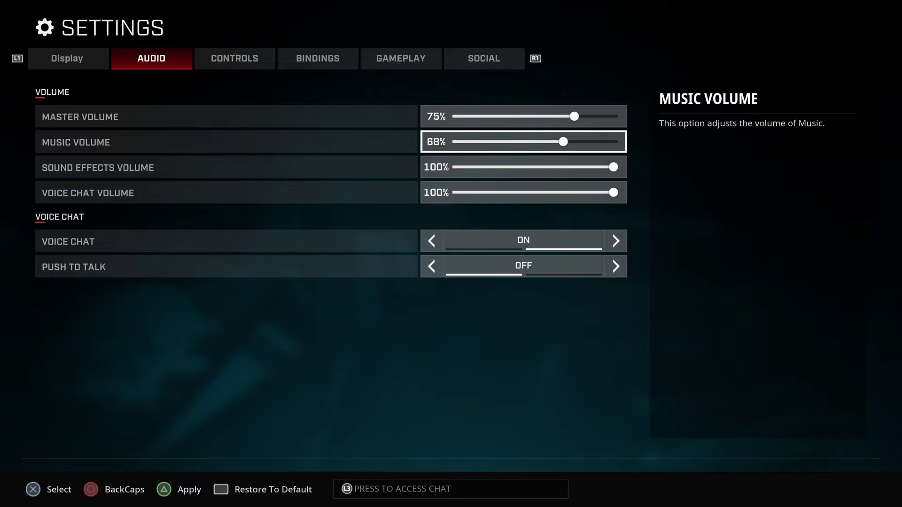
{"action": "key", "text": "Left"}
{"action": "key", "text": "Left"}
{"action": "key", "text": "Left"}
{"action": "key", "text": "Left"}
{"action": "key", "text": "Left"}
{"action": "key", "text": "Left"}
{"action": "key", "text": "Left"}
{"action": "key", "text": "Left"}
{"action": "key", "text": "Left"}
{"action": "key", "text": "Left"}
{"action": "key", "text": "Left"}
{"action": "key", "text": "Left"}
{"action": "key", "text": "Left"}
{"action": "key", "text": "Left"}
{"action": "key", "text": "Left"}
{"action": "key", "text": "Left"}
{"action": "key", "text": "Left"}
{"action": "key", "text": "Left"}
{"action": "key", "text": "Left"}
{"action": "key", "text": "Left"}
{"action": "key", "text": "Left"}
{"action": "key", "text": "Left"}
{"action": "key", "text": "Left"}
{"action": "key", "text": "Left"}
{"action": "key", "text": "Left"}
{"action": "key", "text": "Left"}
{"action": "key", "text": "Left"}
{"action": "key", "text": "Left"}
{"action": "key", "text": "Left"}
{"action": "key", "text": "Left"}
{"action": "key", "text": "Left"}
{"action": "key", "text": "Left"}
{"action": "key", "text": "Left"}
{"action": "key", "text": "Left"}
{"action": "key", "text": "Left"}
{"action": "key", "text": "Left"}
{"action": "key", "text": "Left"}
{"action": "key", "text": "Left"}
{"action": "key", "text": "Left"}
{"action": "key", "text": "Left"}
{"action": "key", "text": "Left"}
{"action": "key", "text": "Left"}
{"action": "key", "text": "Left"}
{"action": "key", "text": "Left"}
{"action": "key", "text": "Left"}
{"action": "key", "text": "Left"}
{"action": "key", "text": "Left"}
{"action": "key", "text": "Left"}
{"action": "key", "text": "Left"}
{"action": "key", "text": "Left"}
{"action": "key", "text": "Left"}
{"action": "key", "text": "Left"}
{"action": "key", "text": "Left"}
{"action": "key", "text": "Left"}
{"action": "key", "text": "Left"}
{"action": "key", "text": "Left"}
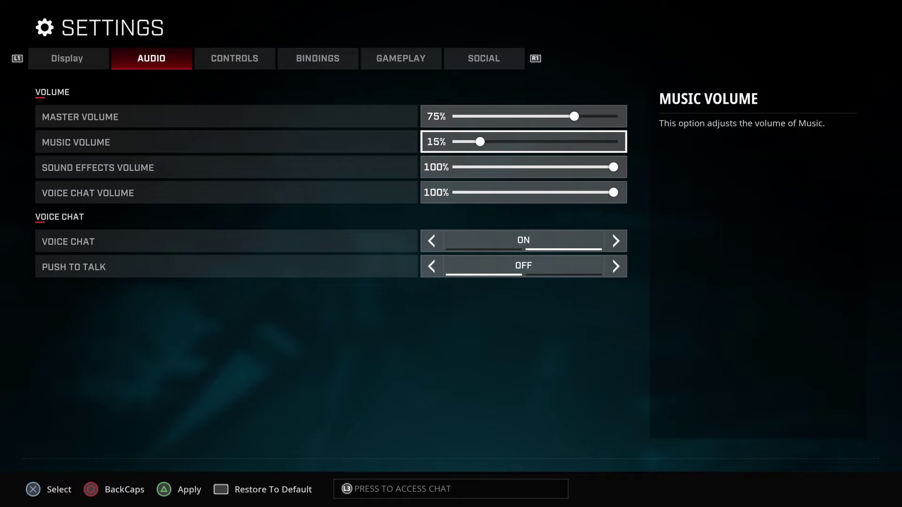
{"action": "key", "text": "Left"}
{"action": "key", "text": "Left"}
{"action": "key", "text": "Left"}
{"action": "key", "text": "Left"}
Step: Move down to Push To Talk, toggle it on, then back off
{"action": "key", "text": "Down"}
{"action": "key", "text": "Down"}
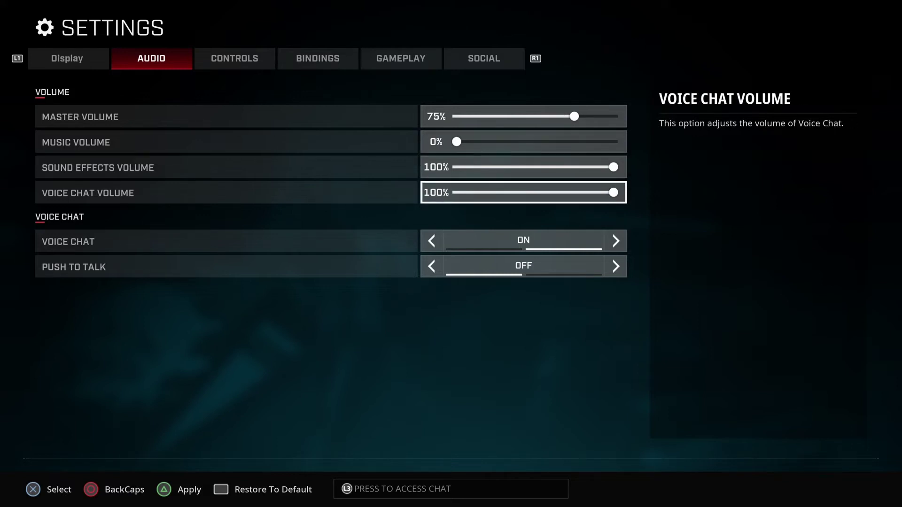
{"action": "key", "text": "Down"}
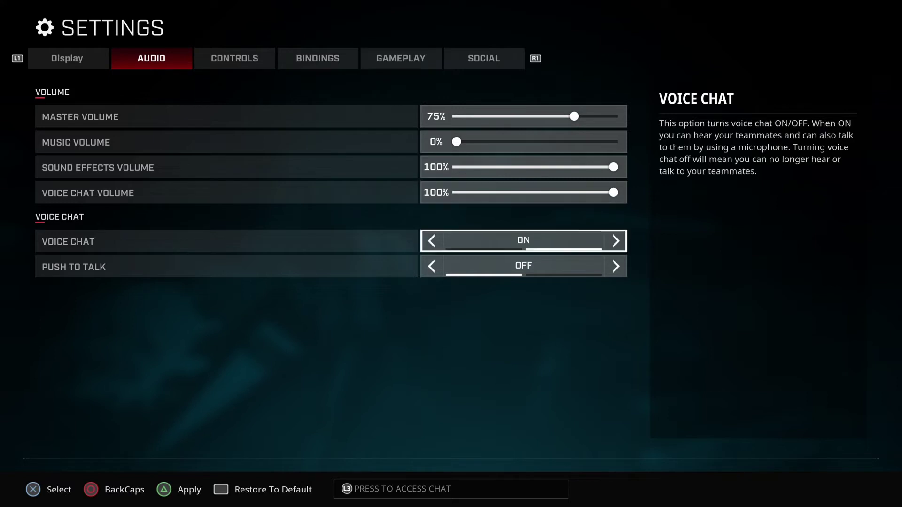
{"action": "key", "text": "Down"}
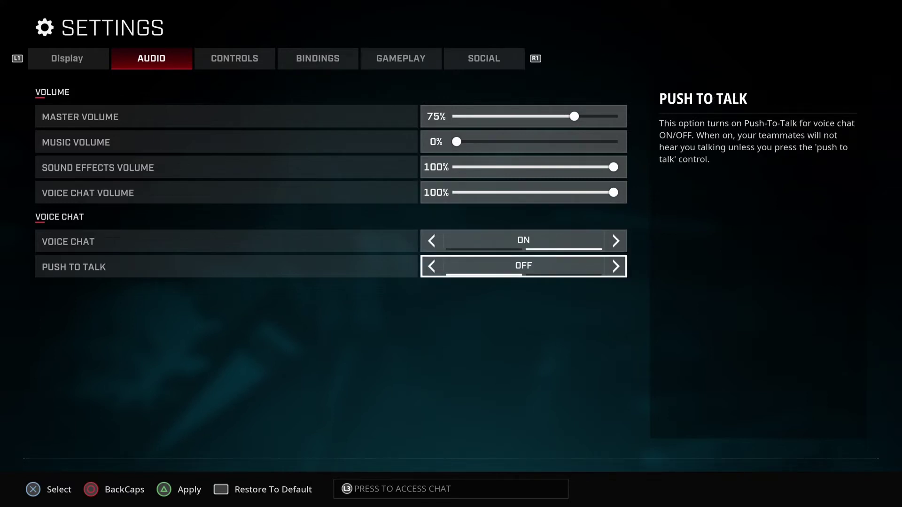
{"action": "key", "text": "Right"}
{"action": "key", "text": "Left"}
Step: Raise horizontal and vertical controller sensitivity from 4 to 6 on the Controls tab
{"action": "key", "text": "e"}
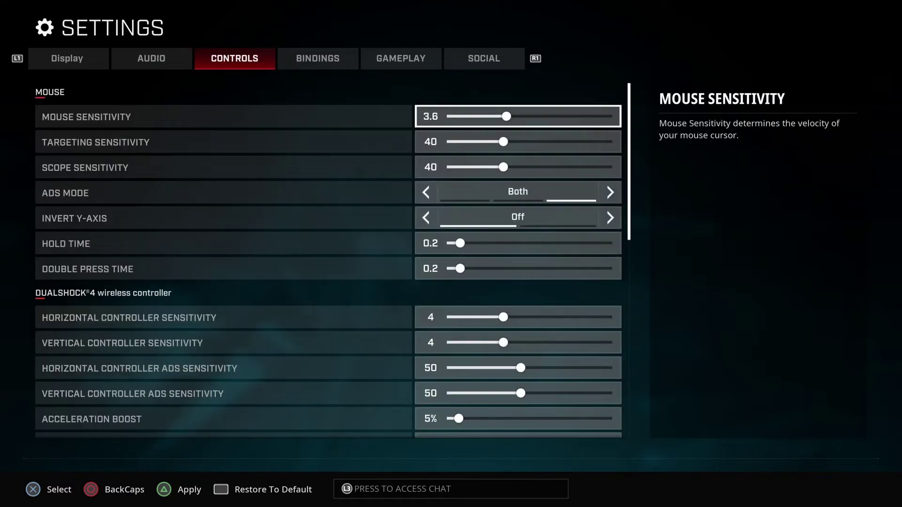
{"action": "key", "text": "Down"}
{"action": "key", "text": "Down"}
{"action": "key", "text": "Down"}
{"action": "key", "text": "Down"}
{"action": "key", "text": "Down"}
{"action": "key", "text": "Down"}
{"action": "key", "text": "Down"}
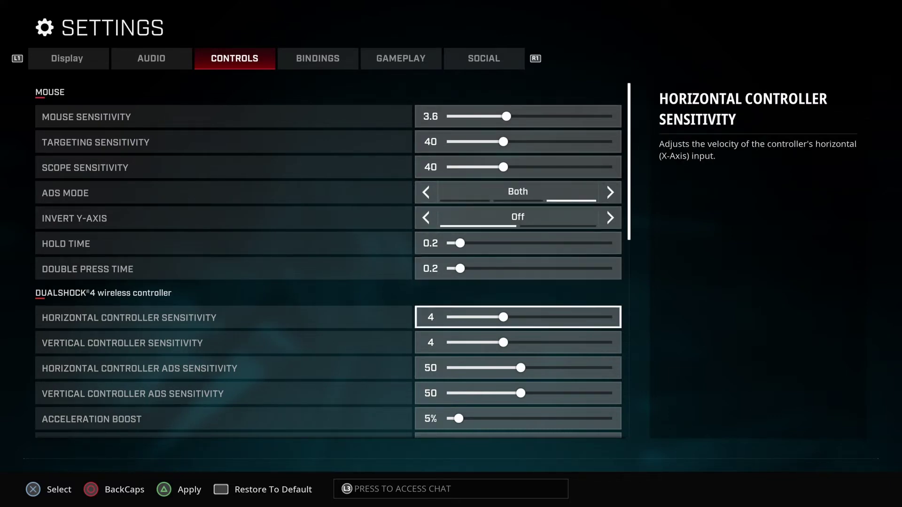
{"action": "key", "text": "Down"}
{"action": "key", "text": "Down"}
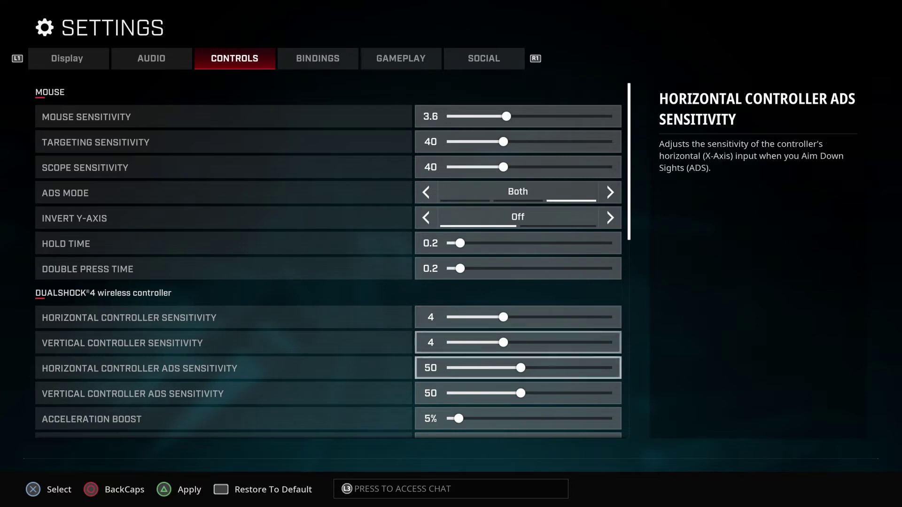
{"action": "key", "text": "Up"}
{"action": "key", "text": "Up"}
{"action": "key", "text": "Right"}
{"action": "key", "text": "Right"}
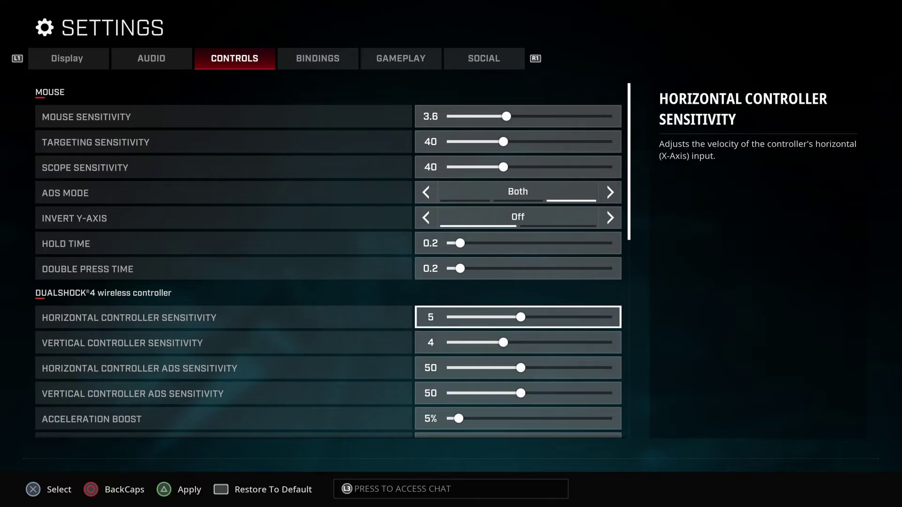
{"action": "key", "text": "Right"}
{"action": "key", "text": "Right"}
{"action": "key", "text": "Down"}
{"action": "key", "text": "Right"}
{"action": "key", "text": "Right"}
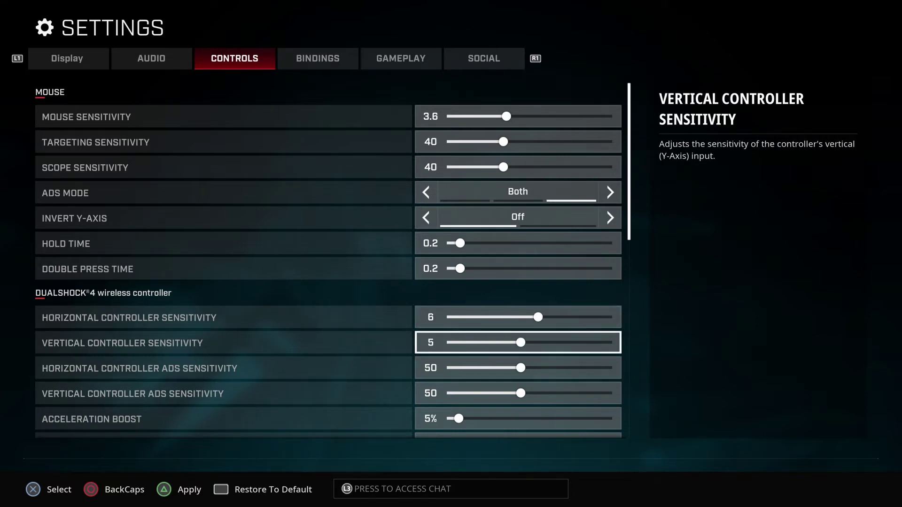
{"action": "key", "text": "Right"}
{"action": "key", "text": "Right"}
Step: Look over the acceleration boost options down to the Controller ADS Mode setting
{"action": "key", "text": "Down"}
{"action": "key", "text": "Down"}
{"action": "key", "text": "Down"}
{"action": "key", "text": "Down"}
{"action": "key", "text": "Down"}
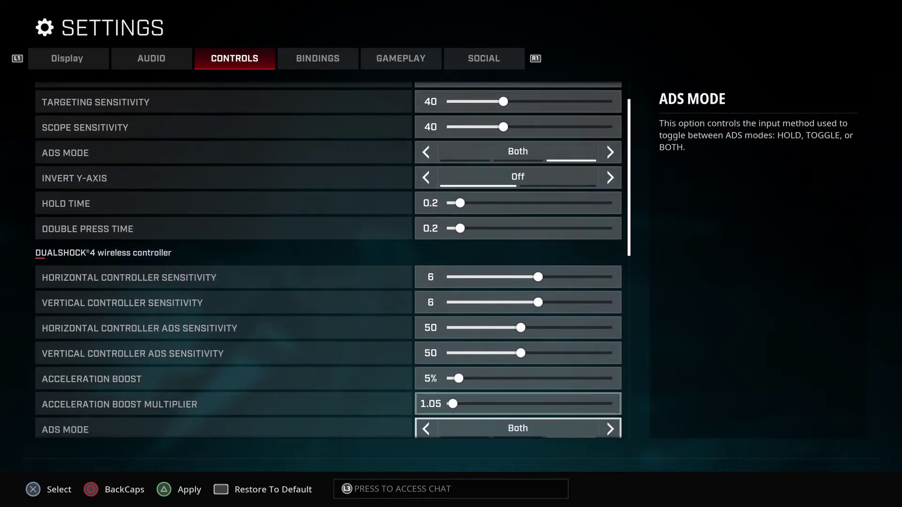
{"action": "key", "text": "Down"}
{"action": "key", "text": "Up"}
{"action": "key", "text": "Up"}
{"action": "key", "text": "Up"}
{"action": "key", "text": "Up"}
{"action": "key", "text": "Up"}
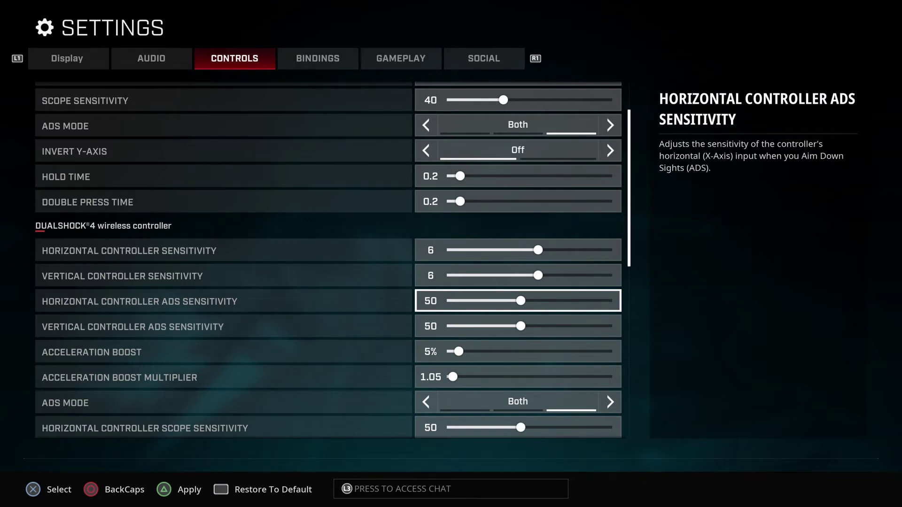
{"action": "key", "text": "Down"}
{"action": "key", "text": "Down"}
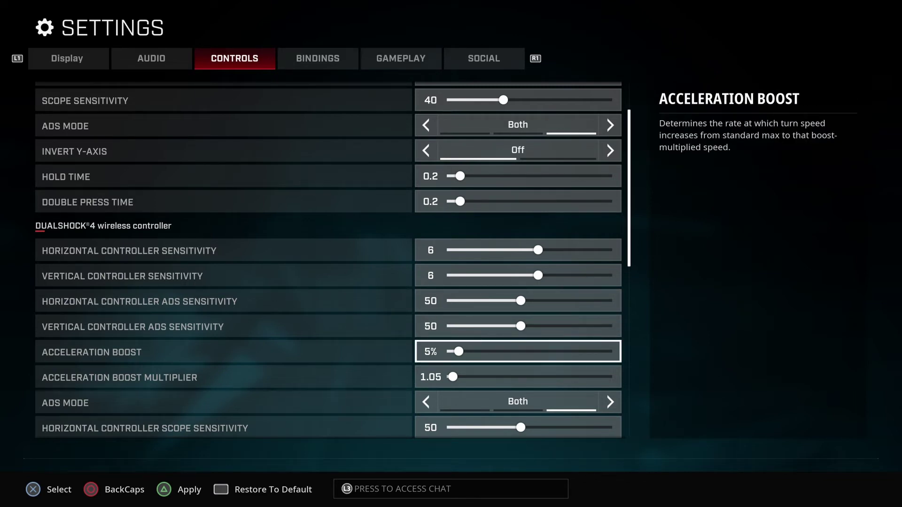
{"action": "key", "text": "Down"}
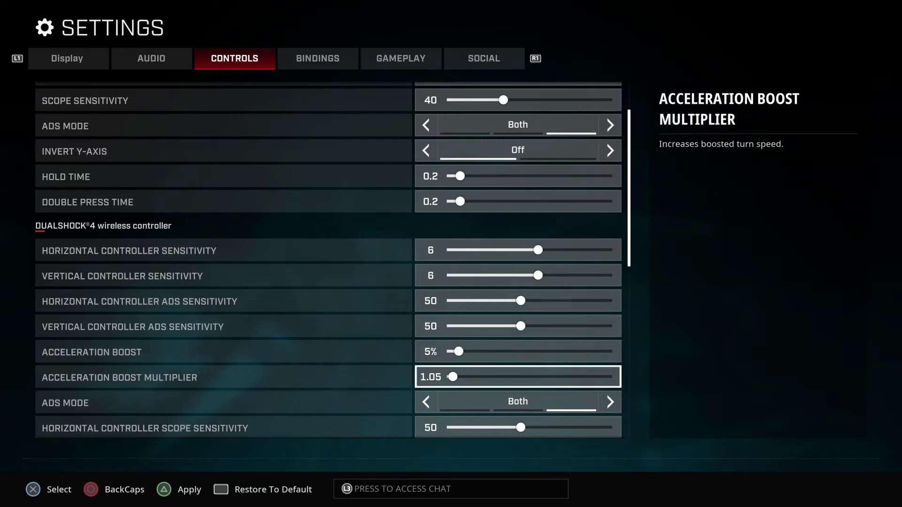
{"action": "key", "text": "Down"}
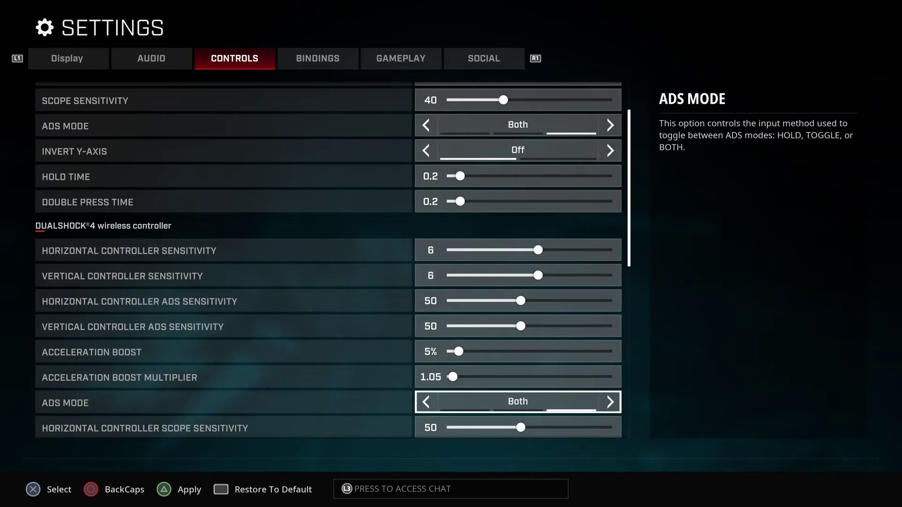
{"action": "key", "text": "Left"}
{"action": "key", "text": "Left"}
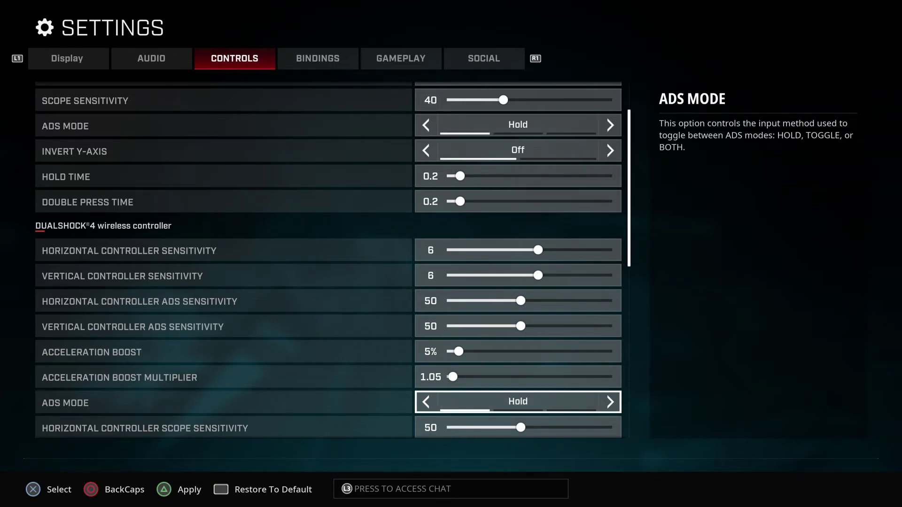
{"action": "key", "text": "Right"}
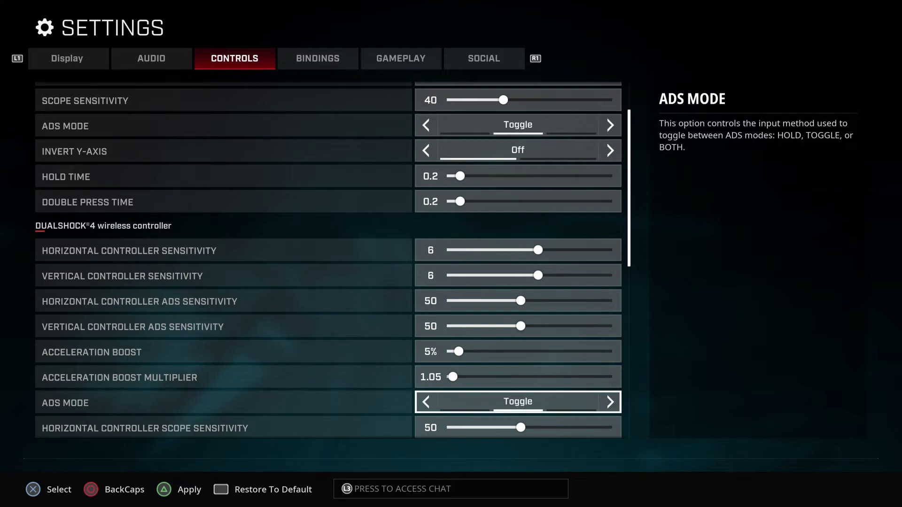
{"action": "key", "text": "Right"}
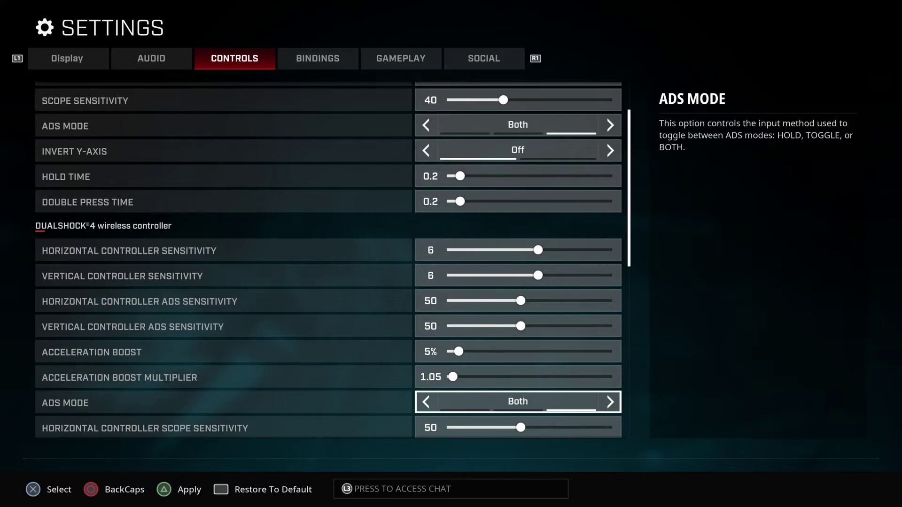
{"action": "key", "text": "Left"}
{"action": "key", "text": "Left"}
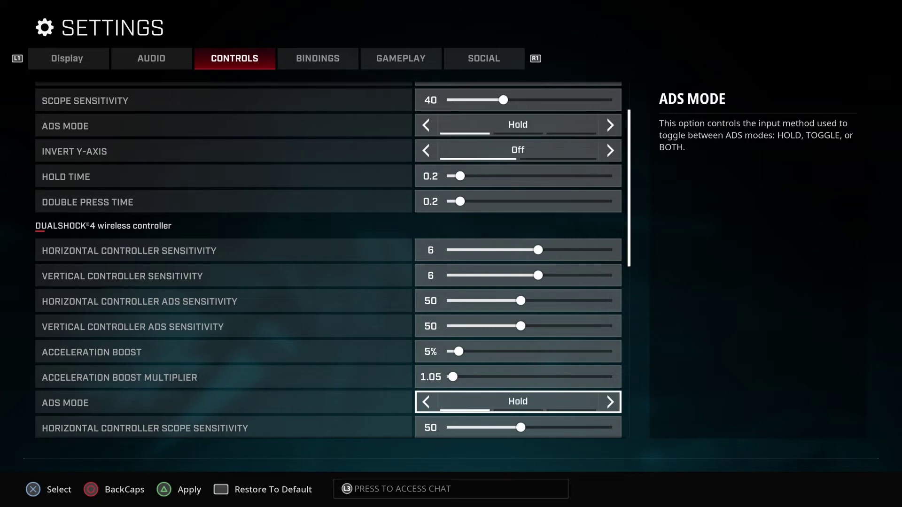
{"action": "key", "text": "Right"}
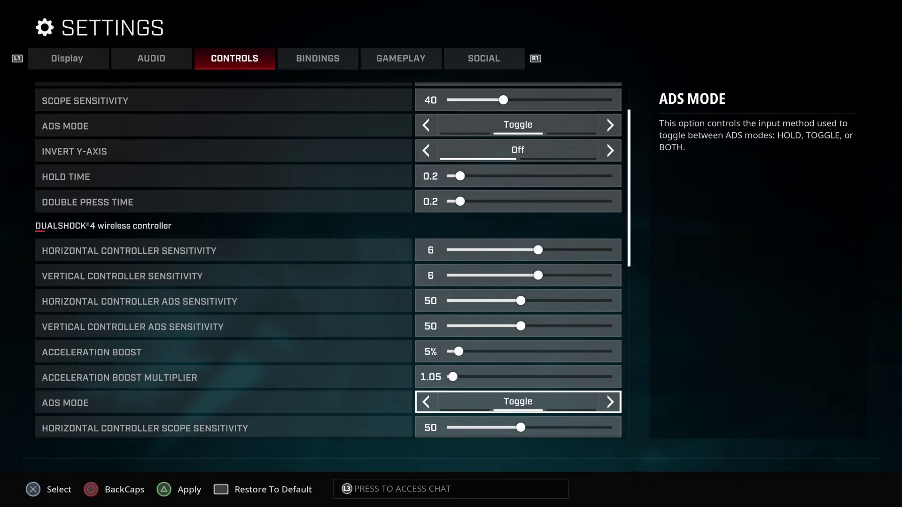
{"action": "key", "text": "Right"}
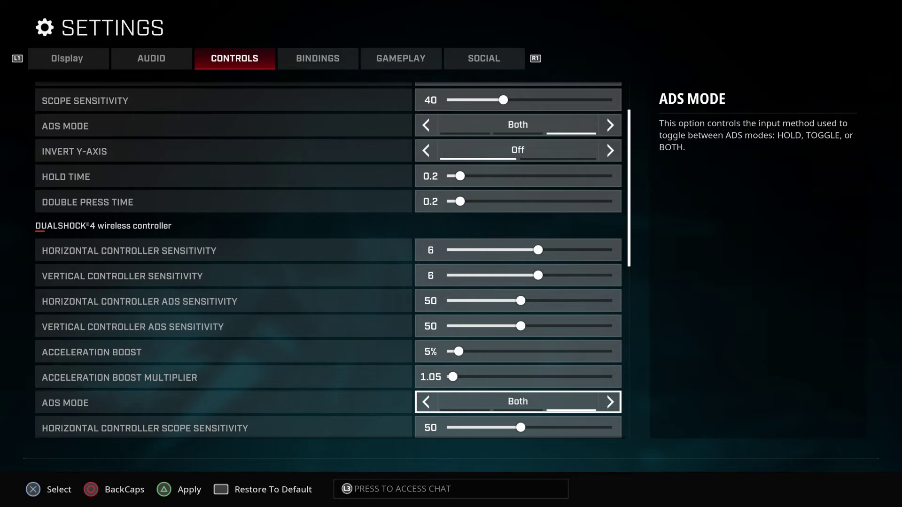
{"action": "key", "text": "Down"}
{"action": "key", "text": "Down"}
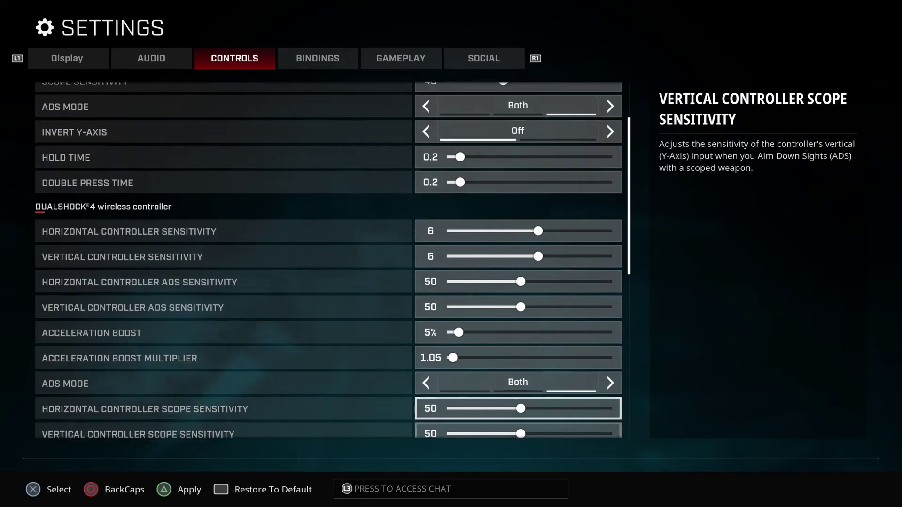
{"action": "key", "text": "Down"}
{"action": "key", "text": "Up"}
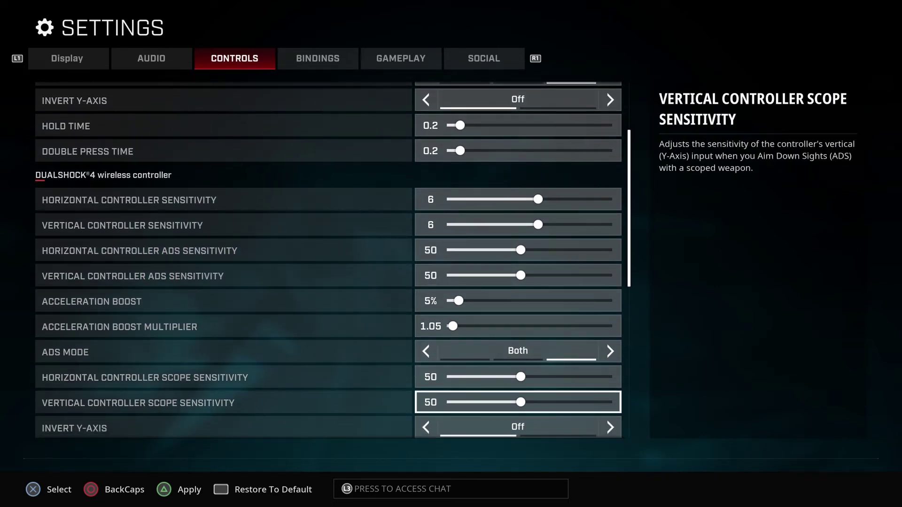
{"action": "key", "text": "Up"}
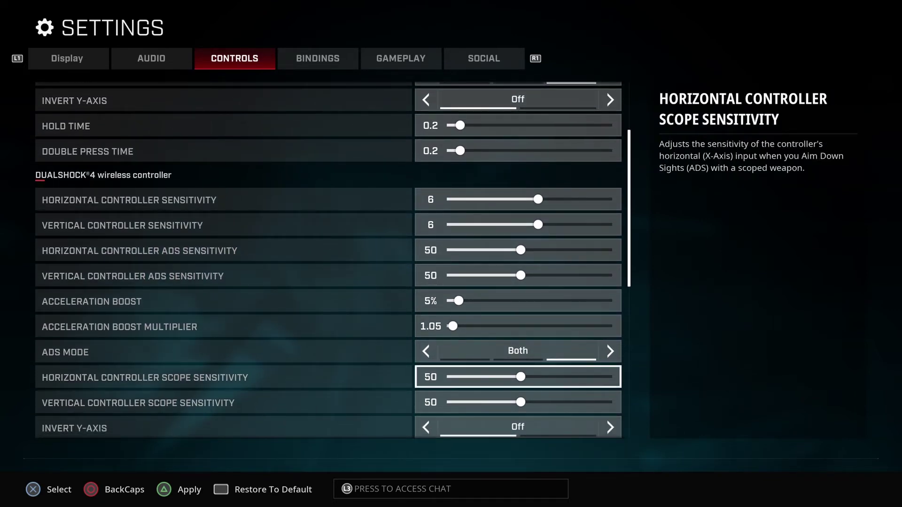
{"action": "key", "text": "Down"}
{"action": "key", "text": "Down"}
{"action": "key", "text": "Down"}
{"action": "key", "text": "Down"}
{"action": "key", "text": "Down"}
{"action": "key", "text": "Up"}
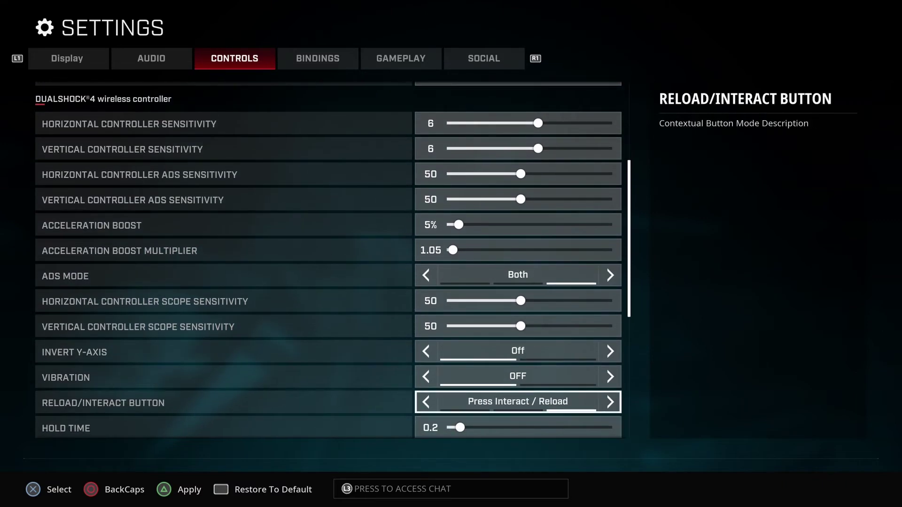
{"action": "key", "text": "Right"}
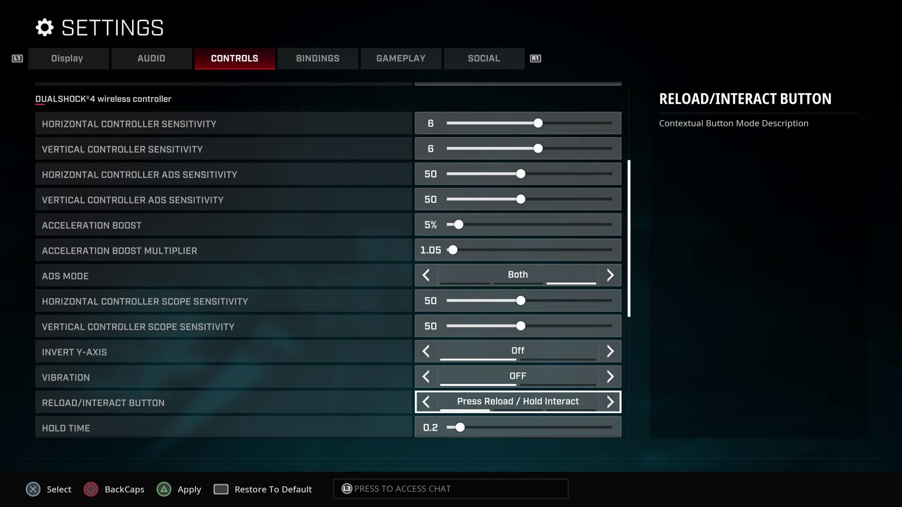
{"action": "key", "text": "Right"}
{"action": "key", "text": "Right"}
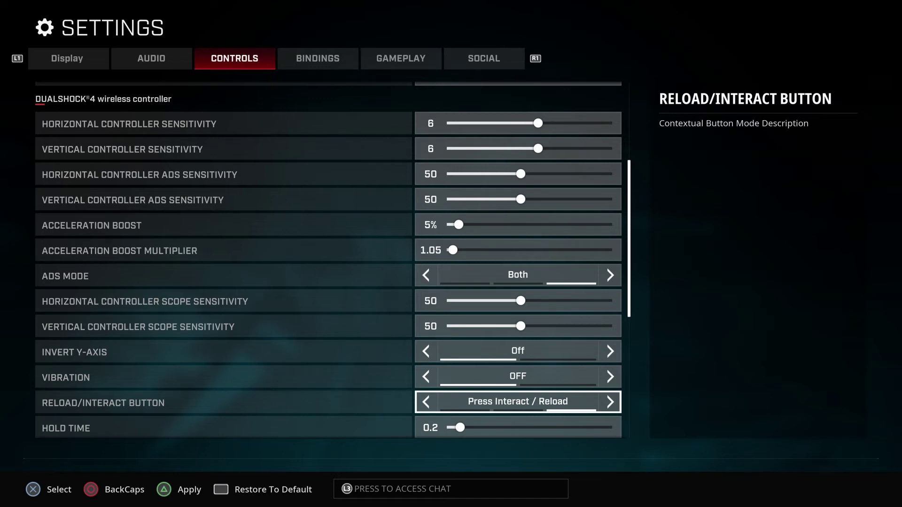
{"action": "key", "text": "Down"}
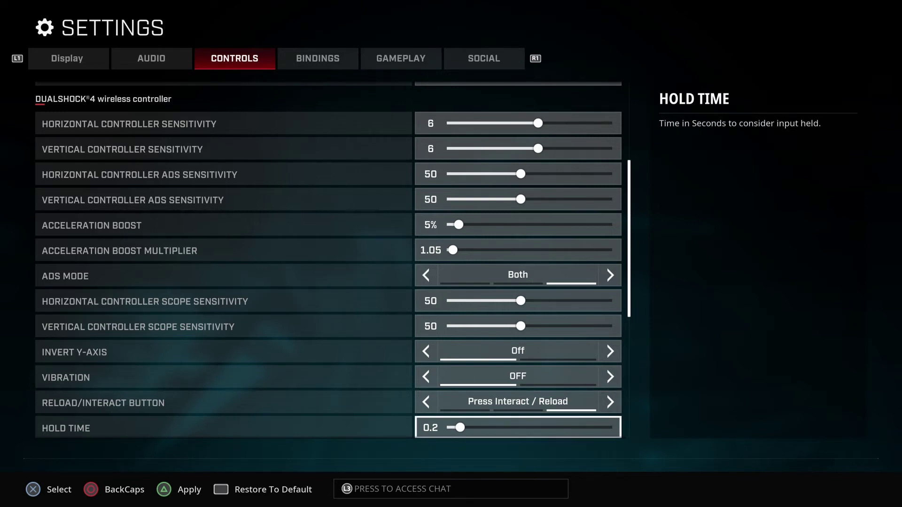
Step: Check Double Press Time and the Motion Sensor rows down to Hold To Crouch, then open Bindings
{"action": "key", "text": "Down"}
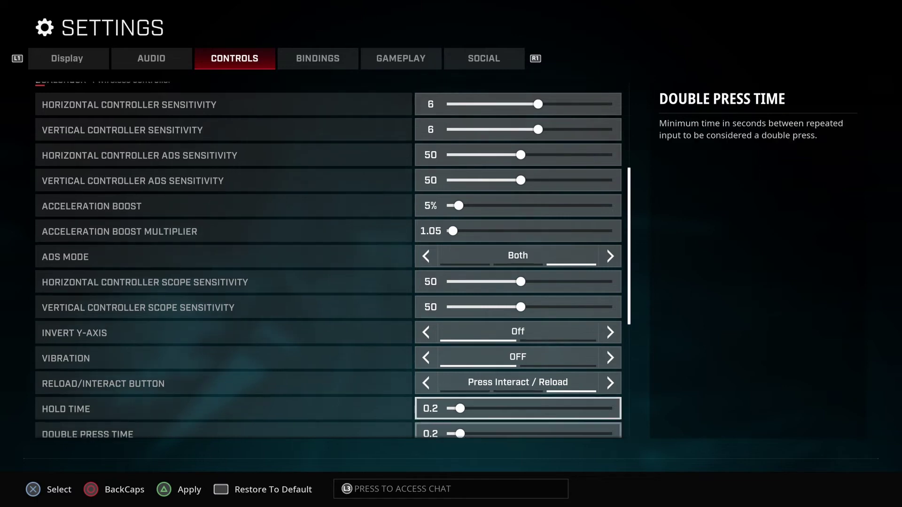
{"action": "key", "text": "Up"}
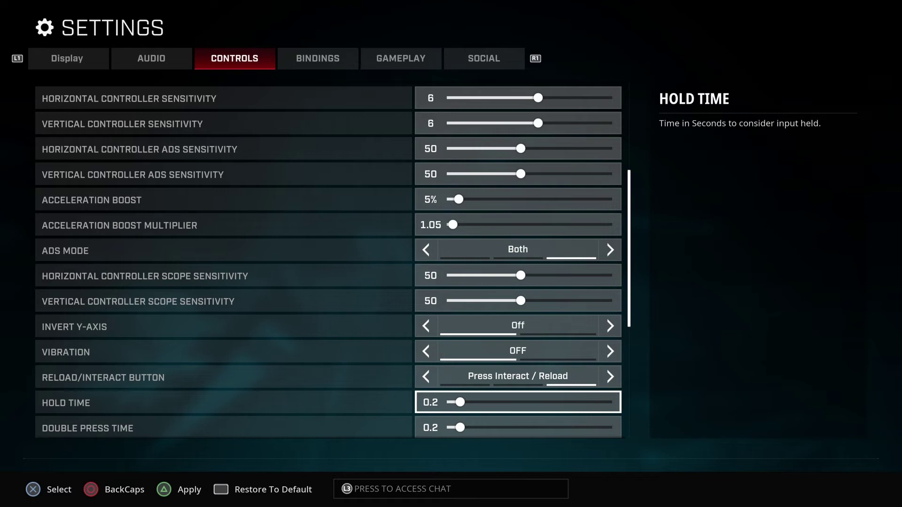
{"action": "key", "text": "Down"}
{"action": "key", "text": "Down"}
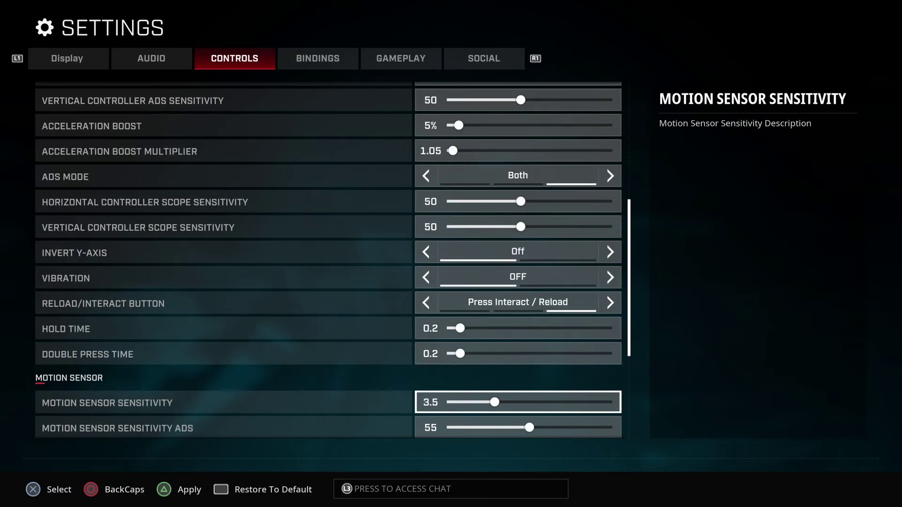
{"action": "key", "text": "Down"}
{"action": "key", "text": "Down"}
{"action": "key", "text": "Down"}
{"action": "key", "text": "Down"}
{"action": "key", "text": "Down"}
{"action": "key", "text": "Down"}
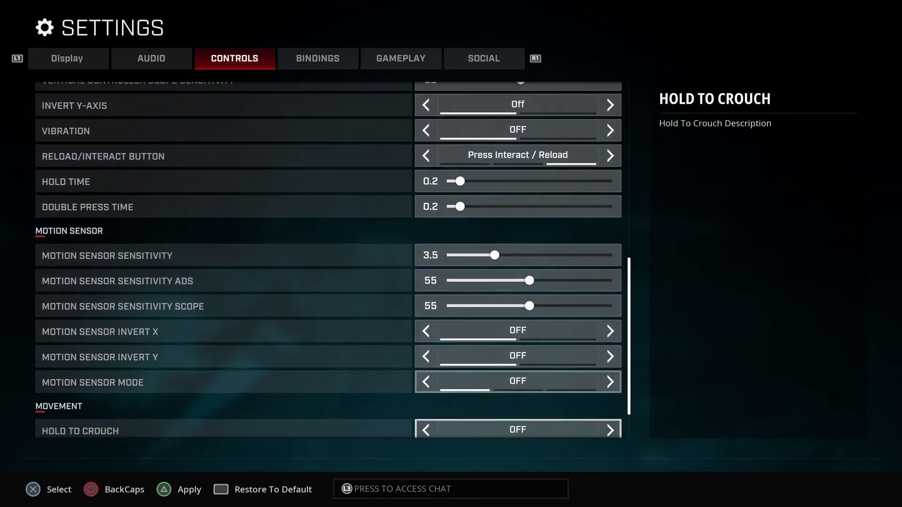
{"action": "key", "text": "Down"}
{"action": "key", "text": "Down"}
{"action": "key", "text": "Tab"}
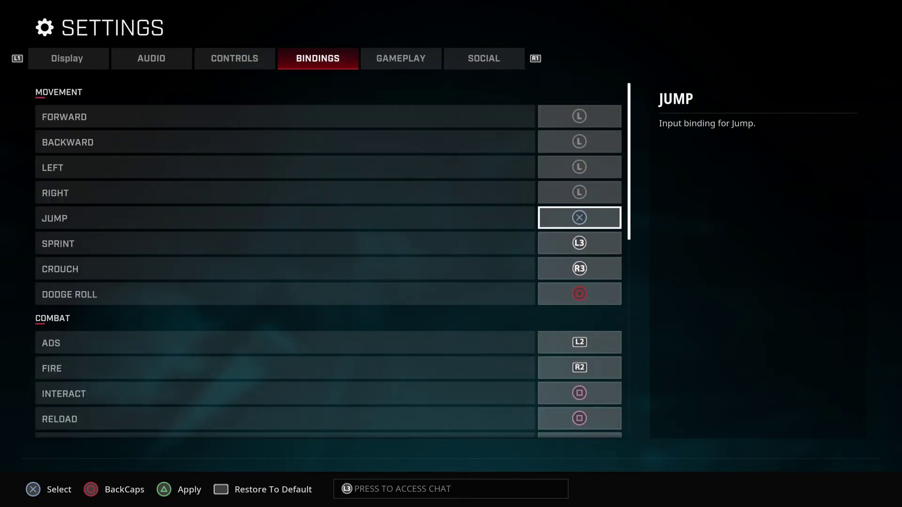
{"action": "key", "text": "Down"}
{"action": "key", "text": "Down"}
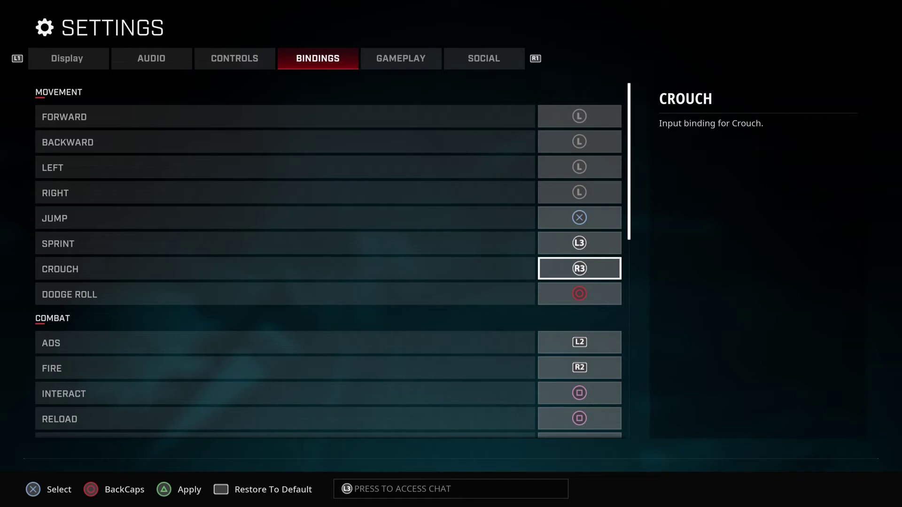
{"action": "key", "text": "Down"}
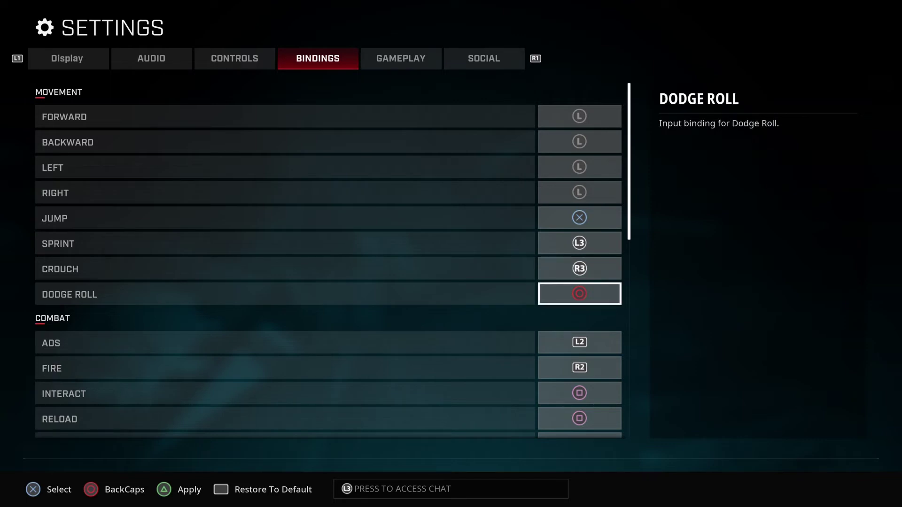
{"action": "key", "text": "Up"}
{"action": "key", "text": "Return"}
{"action": "key", "text": "Down"}
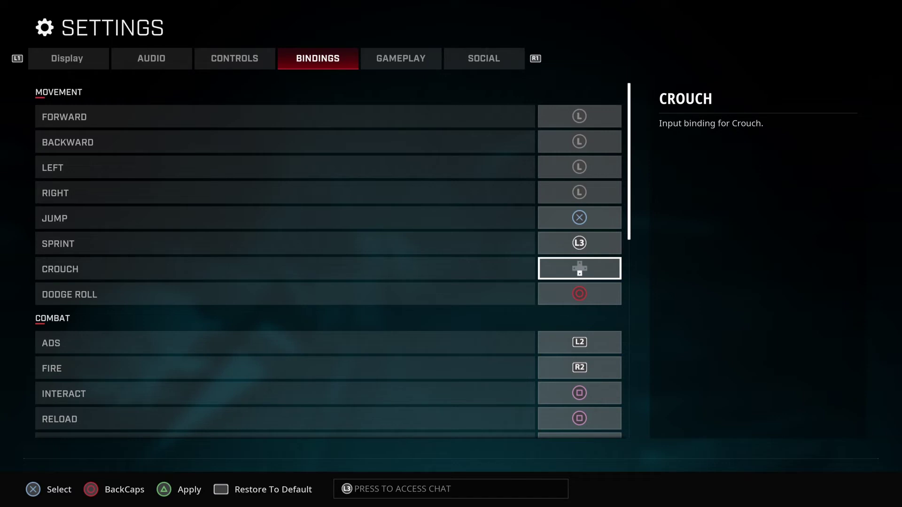
{"action": "key", "text": "Up"}
{"action": "key", "text": "Down"}
{"action": "key", "text": "Down"}
{"action": "key", "text": "Up"}
{"action": "key", "text": "Return"}
{"action": "key", "text": "r"}
{"action": "key", "text": "Down"}
{"action": "key", "text": "Up"}
{"action": "key", "text": "Down"}
{"action": "key", "text": "Up"}
{"action": "key", "text": "Down"}
{"action": "key", "text": "Up"}
{"action": "key", "text": "Down"}
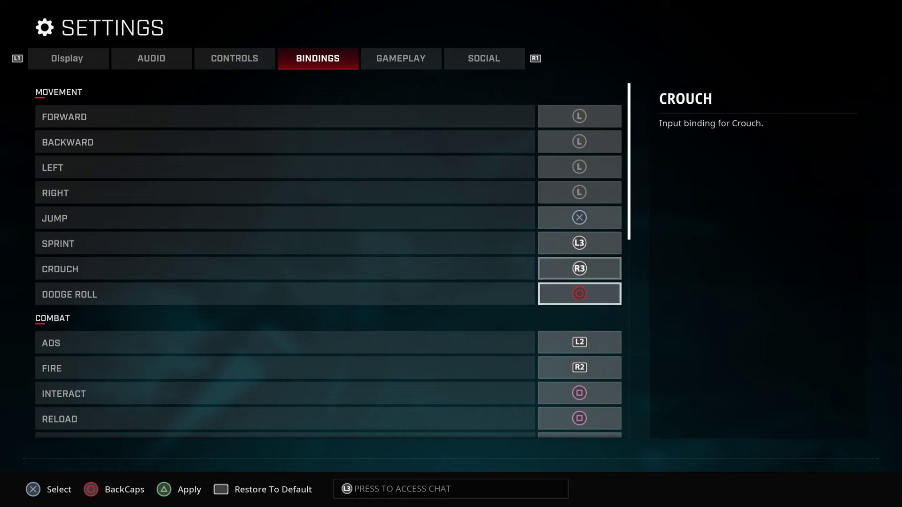
{"action": "key", "text": "Up"}
{"action": "key", "text": "Down"}
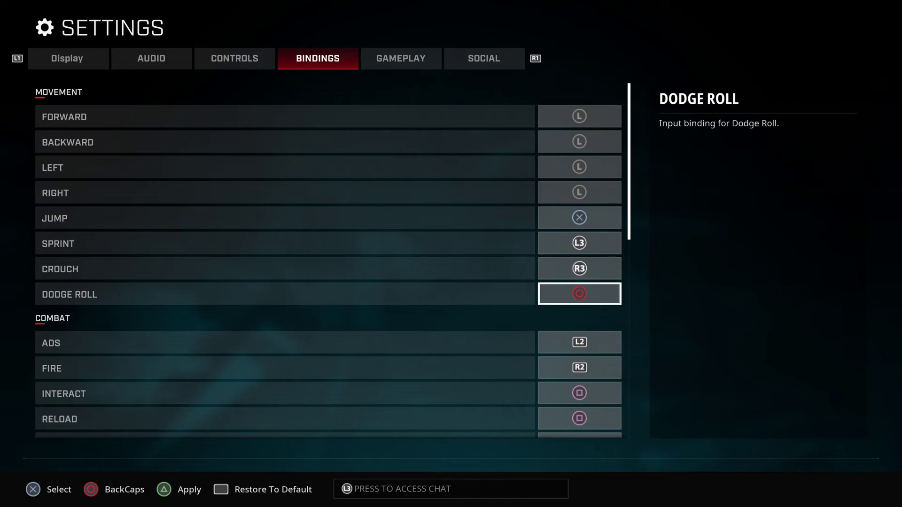
{"action": "key", "text": "Down"}
{"action": "key", "text": "Down"}
{"action": "key", "text": "Down"}
{"action": "key", "text": "Down"}
{"action": "key", "text": "Down"}
{"action": "key", "text": "Down"}
{"action": "key", "text": "Down"}
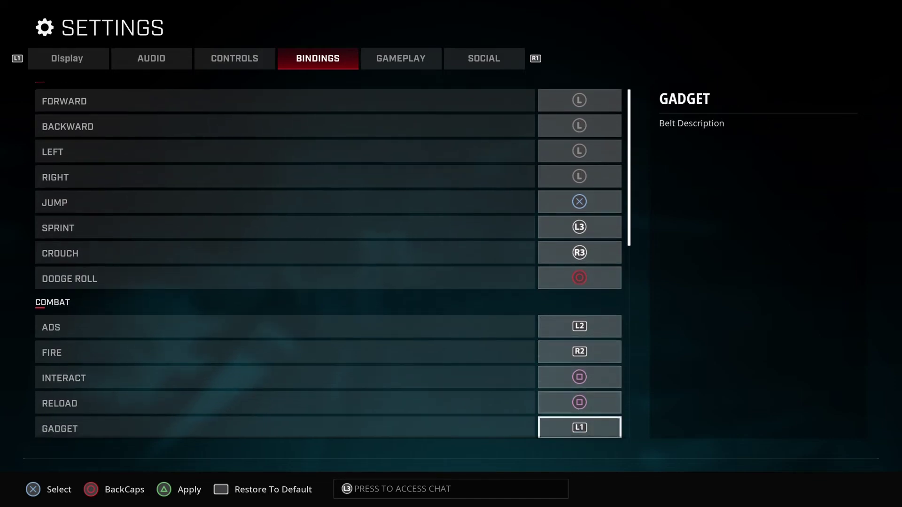
{"action": "key", "text": "Down"}
{"action": "key", "text": "Down"}
{"action": "key", "text": "Down"}
{"action": "key", "text": "Down"}
{"action": "key", "text": "Down"}
{"action": "key", "text": "Down"}
{"action": "key", "text": "Up"}
{"action": "key", "text": "Up"}
{"action": "key", "text": "Up"}
{"action": "key", "text": "Up"}
{"action": "key", "text": "Up"}
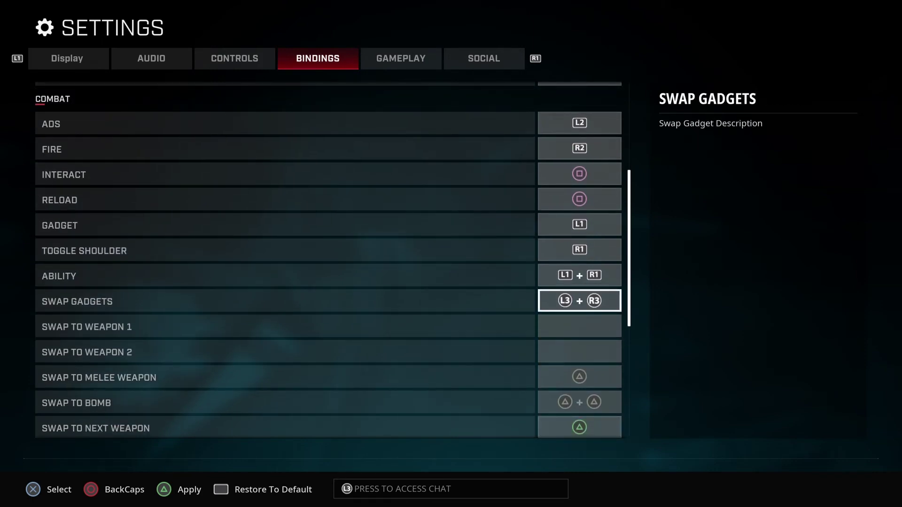
{"action": "key", "text": "Up"}
{"action": "key", "text": "Up"}
{"action": "key", "text": "Up"}
{"action": "key", "text": "Up"}
{"action": "key", "text": "Up"}
{"action": "key", "text": "Up"}
{"action": "key", "text": "Up"}
{"action": "key", "text": "Up"}
{"action": "key", "text": "Up"}
{"action": "key", "text": "Up"}
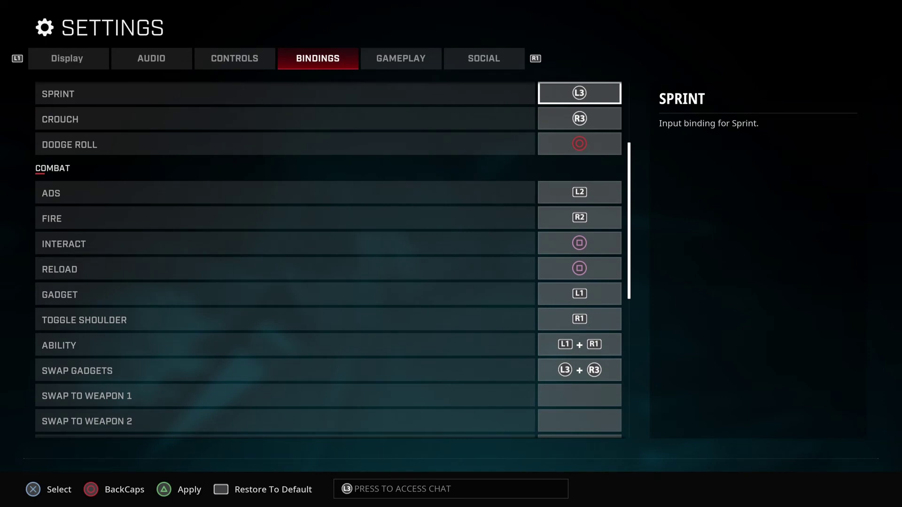
{"action": "key", "text": "Up"}
{"action": "key", "text": "Down"}
{"action": "key", "text": "Down"}
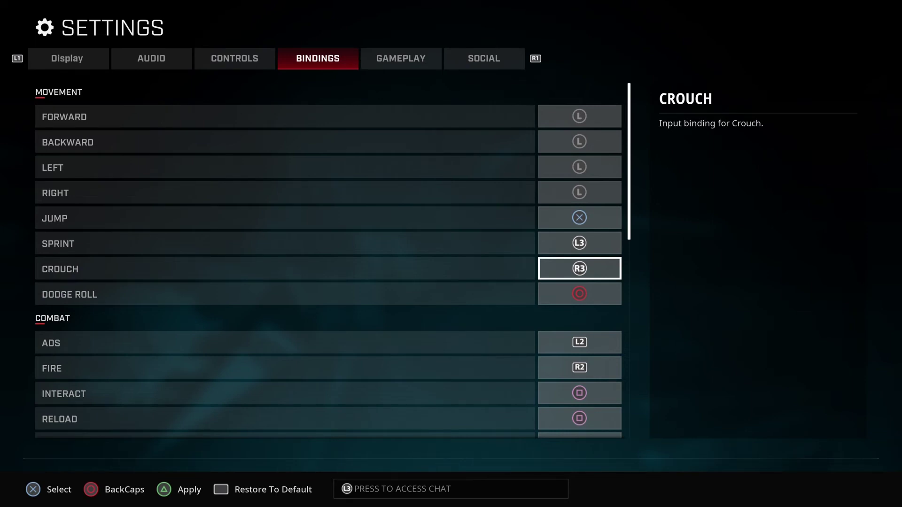
{"action": "key", "text": "Down"}
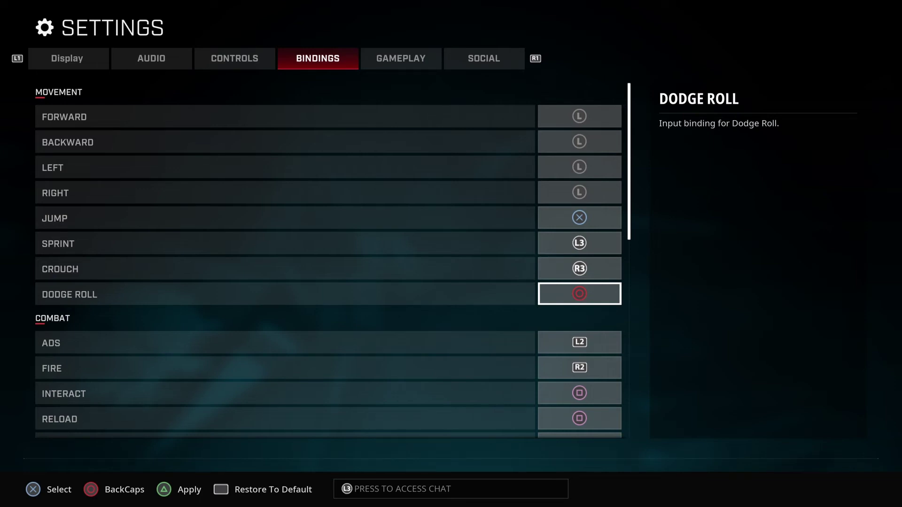
{"action": "key", "text": "Up"}
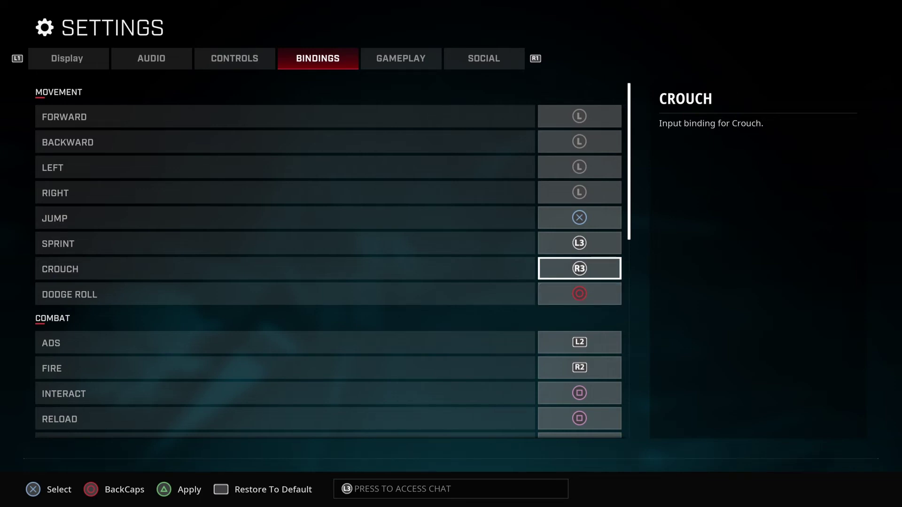
{"action": "key", "text": "Down"}
{"action": "key", "text": "Up"}
{"action": "key", "text": "Up"}
{"action": "key", "text": "Up"}
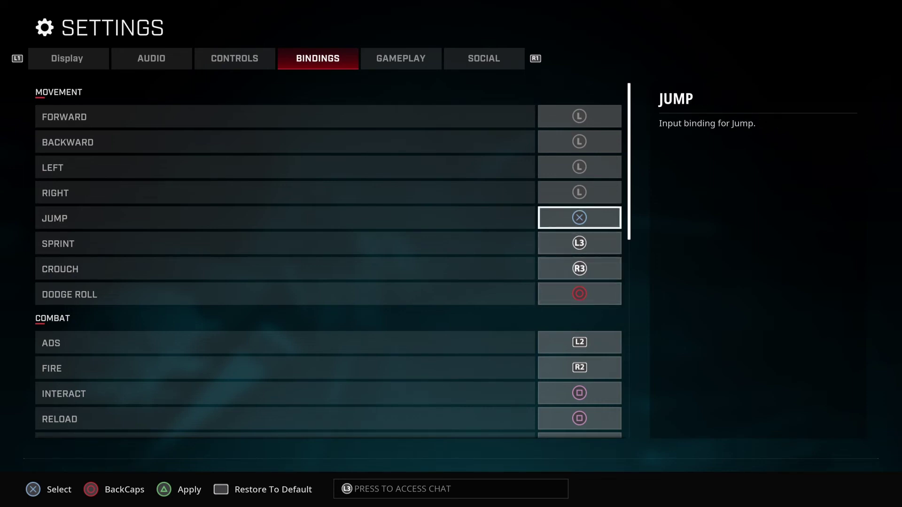
{"action": "key", "text": "Down"}
{"action": "key", "text": "Down"}
{"action": "key", "text": "Down"}
{"action": "key", "text": "e"}
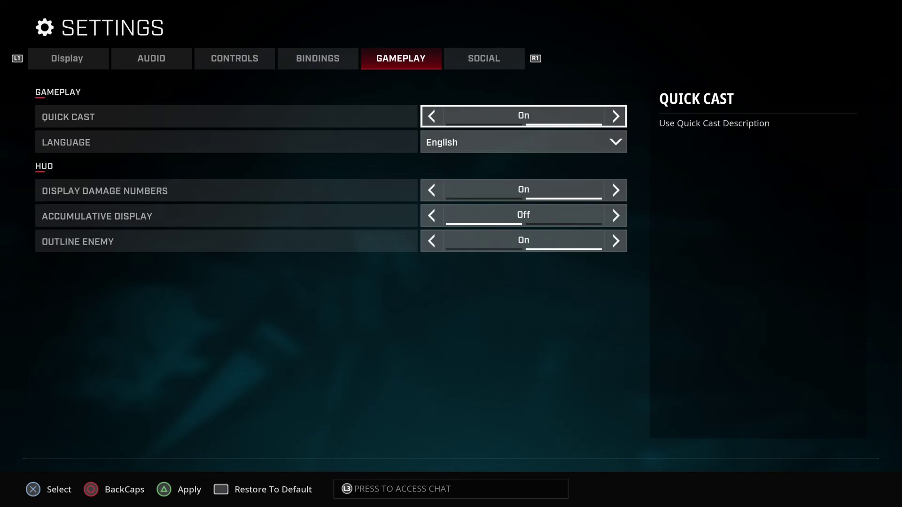
Step: Look over Language, Display Damage Numbers and Accumulative Display on the Gameplay tab
{"action": "key", "text": "Down"}
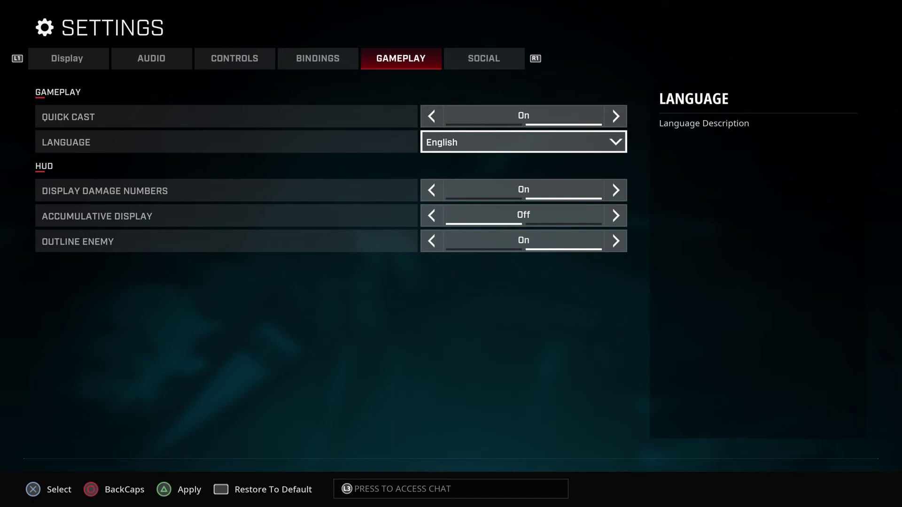
{"action": "key", "text": "Down"}
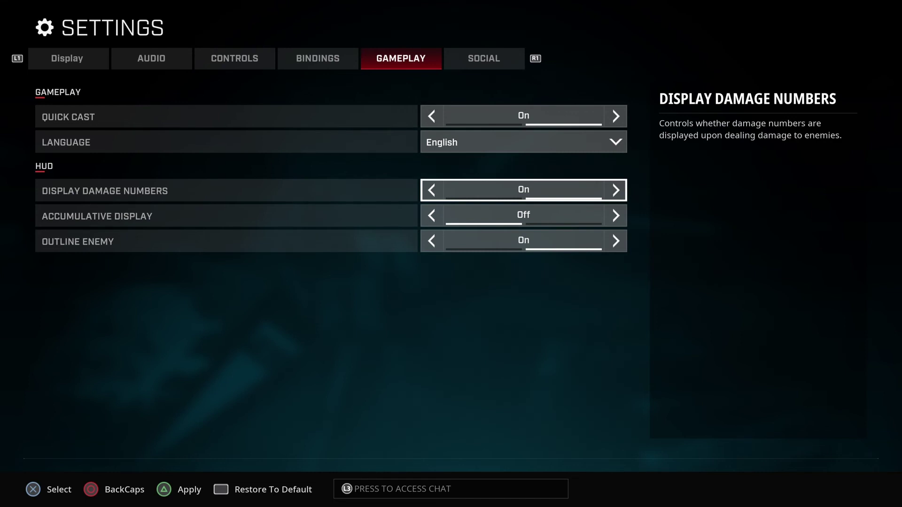
{"action": "key", "text": "Down"}
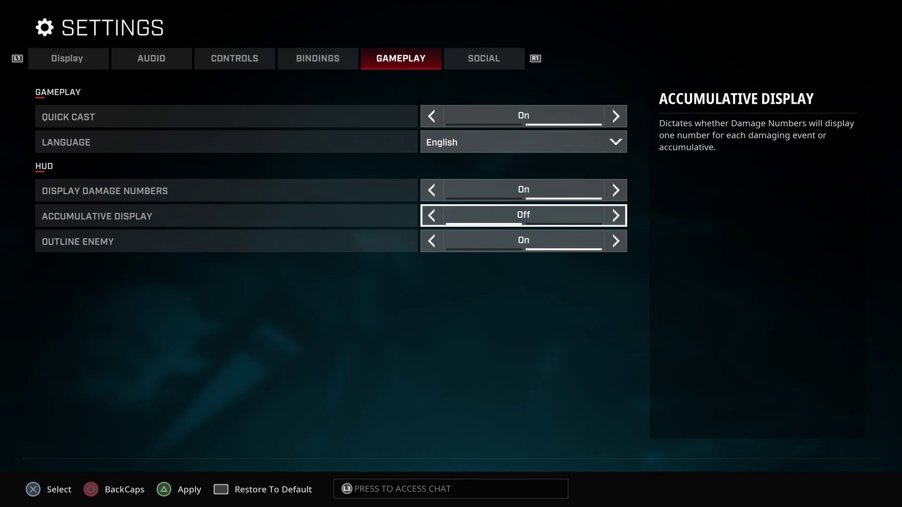
{"action": "key", "text": "e"}
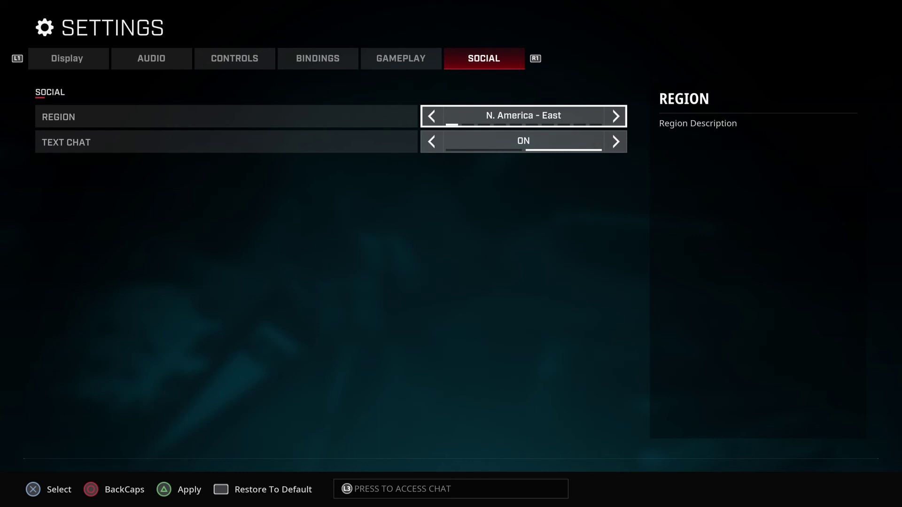
Step: Back out of the settings to bring up the Save Settings? prompt
{"action": "key", "text": "Escape"}
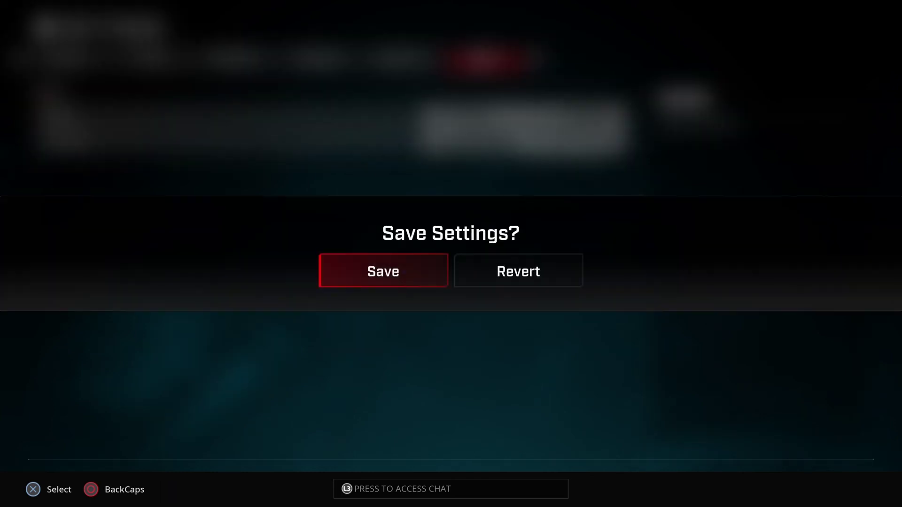
Step: Choose Save on the Save Settings? prompt to return to the home screen
{"action": "key", "text": "Return"}
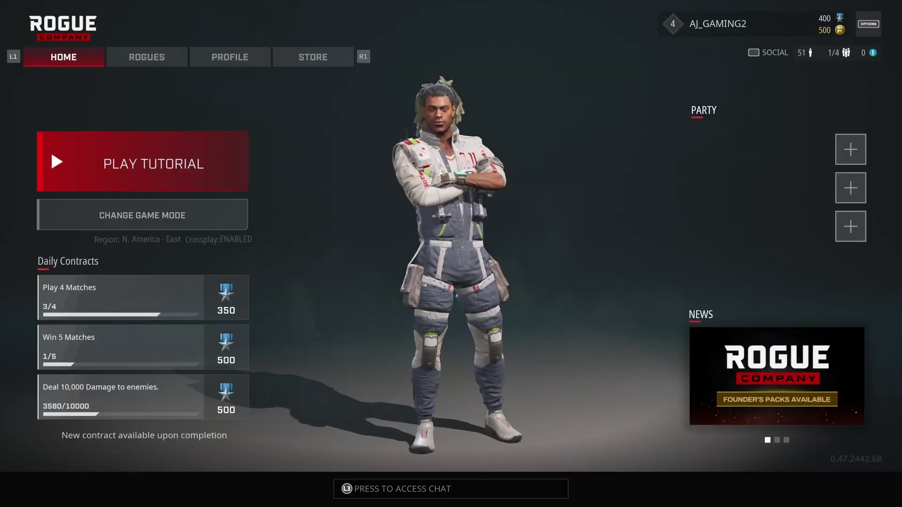